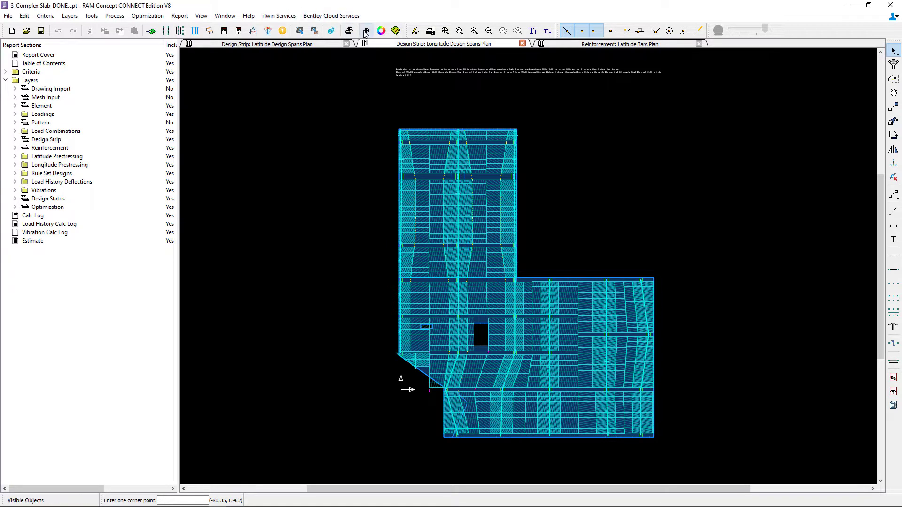
Review the Design Strip options in Visible Objects and accept them with OK
{"action": "left_click", "coordinate": [366, 31]}
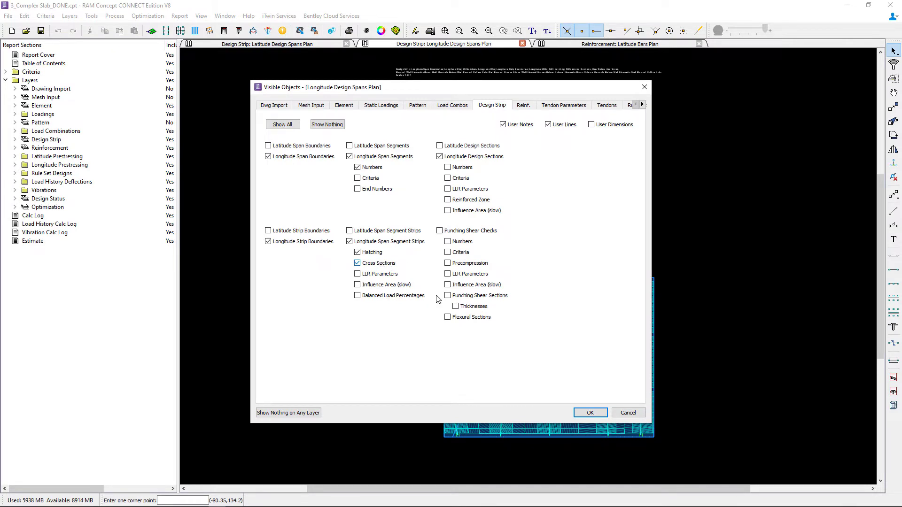
{"action": "left_click", "coordinate": [587, 413]}
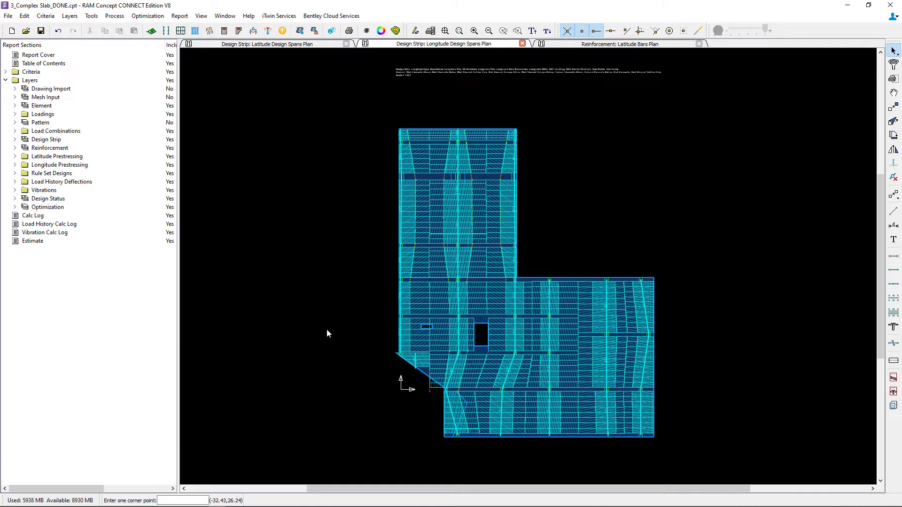
Switch to the Latitude Design Spans Plan and zoom in around the two slab openings
{"action": "left_click", "coordinate": [255, 44]}
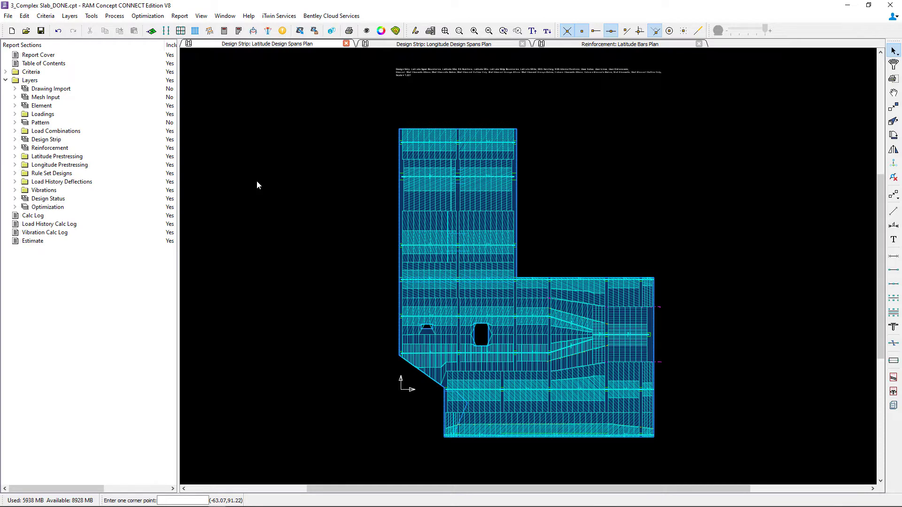
{"action": "scroll", "coordinate": [373, 394], "scroll_direction": "up", "scroll_amount": 3}
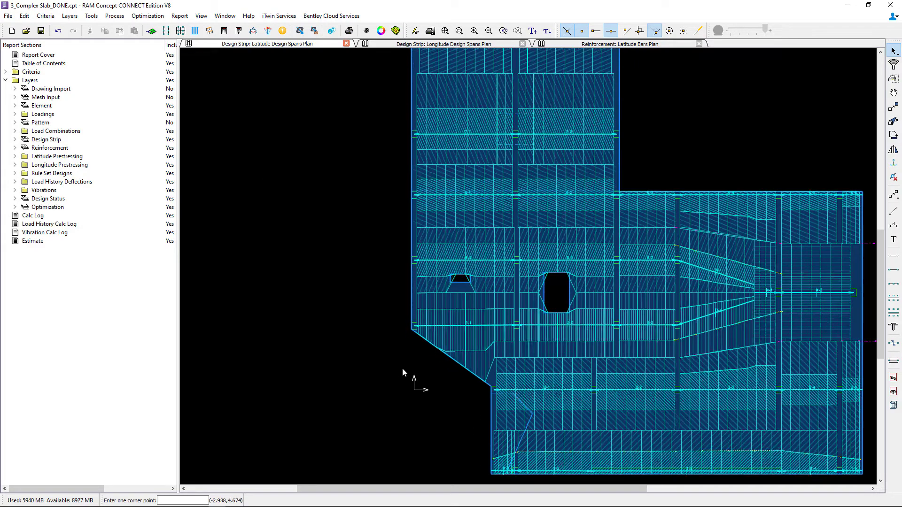
{"action": "scroll", "coordinate": [400, 365], "scroll_direction": "up", "scroll_amount": 2}
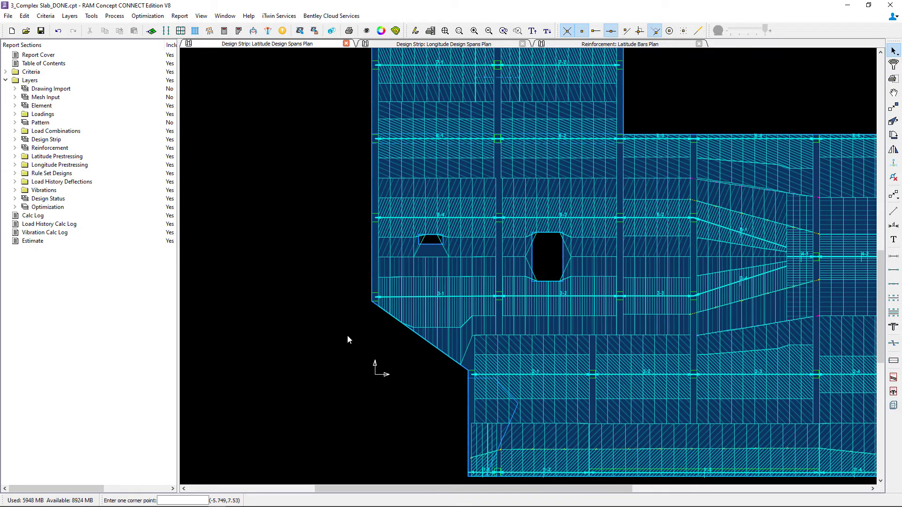
{"action": "scroll", "coordinate": [347, 336], "scroll_direction": "up", "scroll_amount": 3}
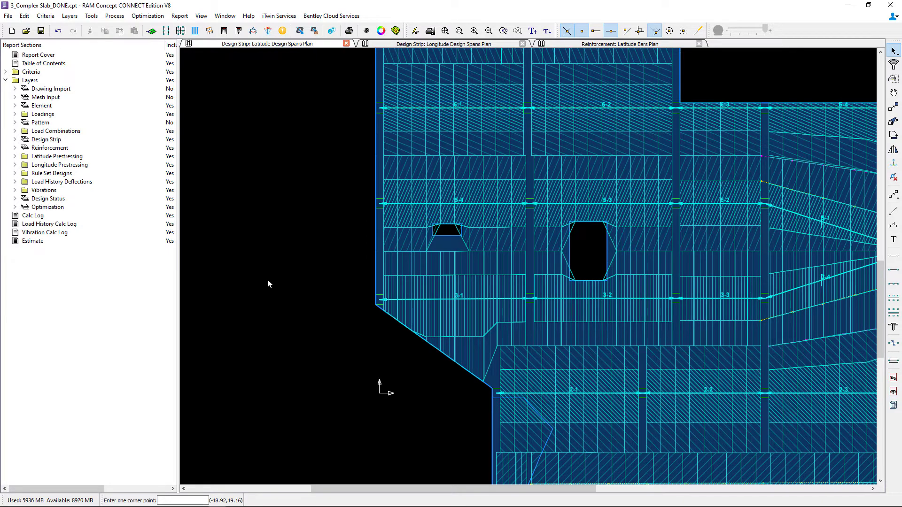
Show the Reinforcement: Latitude Bars Plan, zoomed in on the bar callouts around the openings
{"action": "left_click", "coordinate": [593, 45]}
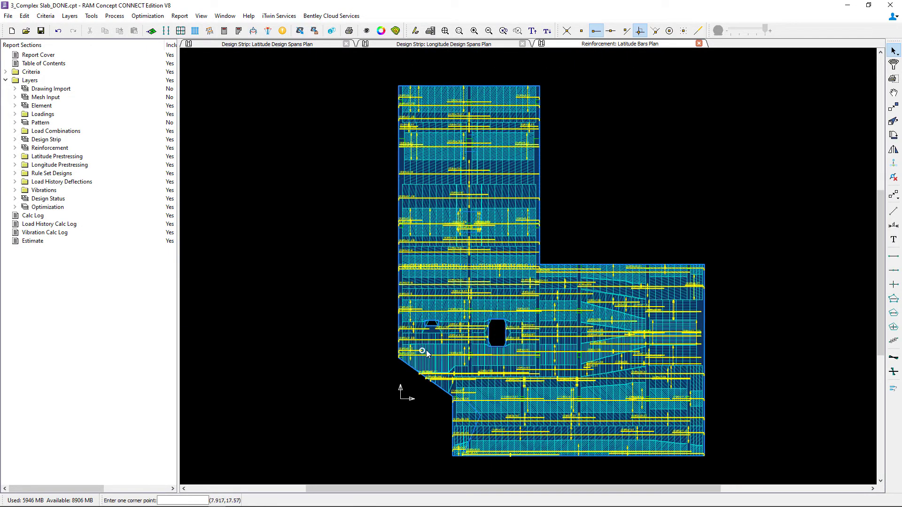
{"action": "scroll", "coordinate": [426, 353], "scroll_direction": "up", "scroll_amount": 5}
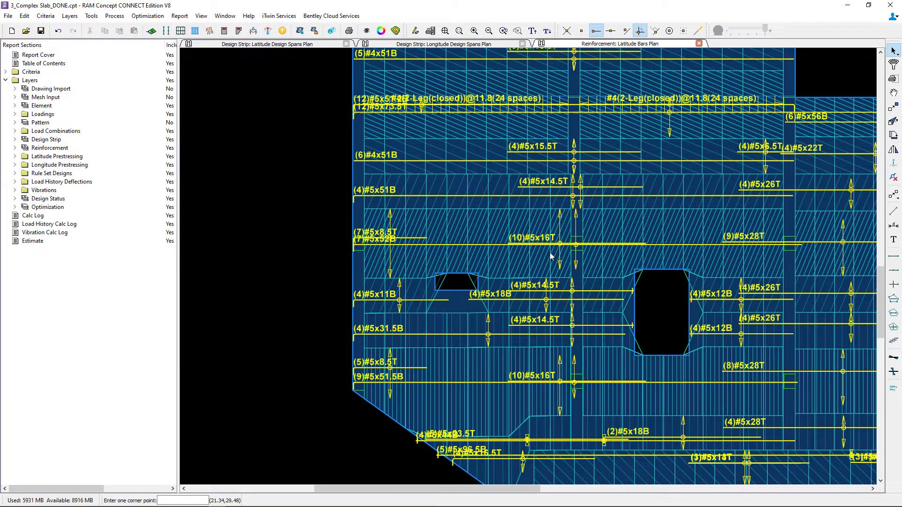
{"action": "left_click", "coordinate": [565, 230]}
{"action": "left_click", "coordinate": [548, 230]}
{"action": "left_click", "coordinate": [530, 240]}
{"action": "left_click", "coordinate": [518, 237]}
{"action": "scroll", "coordinate": [552, 246], "scroll_direction": "up", "scroll_amount": 5}
{"action": "left_click", "coordinate": [549, 242]}
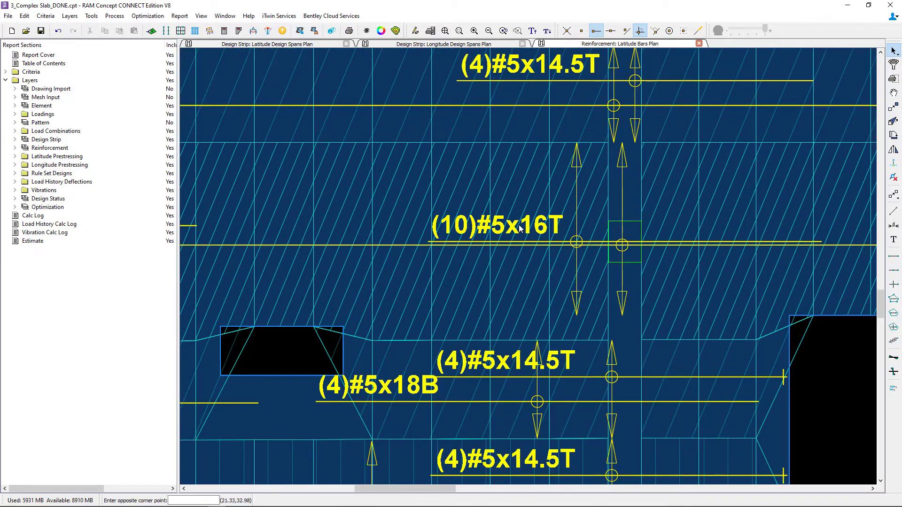
{"action": "left_click", "coordinate": [506, 242]}
{"action": "scroll", "coordinate": [504, 240], "scroll_direction": "down", "scroll_amount": 2}
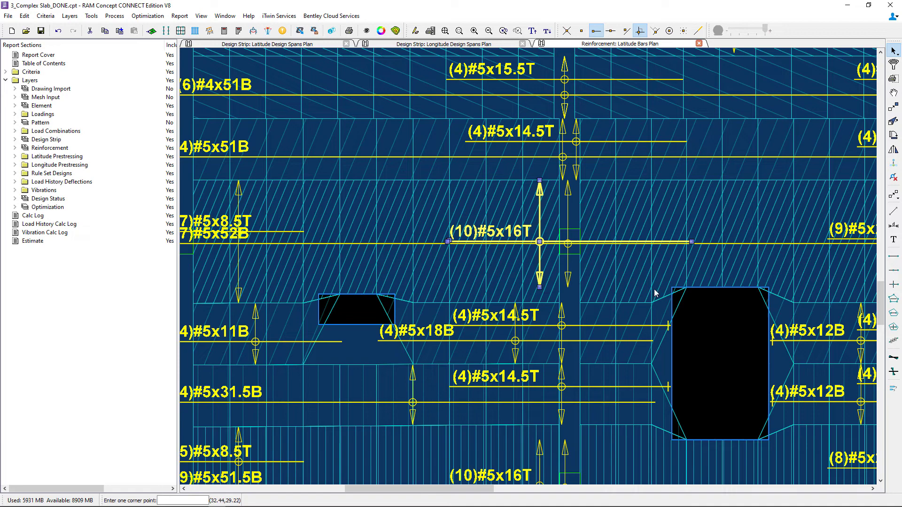
{"action": "scroll", "coordinate": [636, 278], "scroll_direction": "down", "scroll_amount": 1}
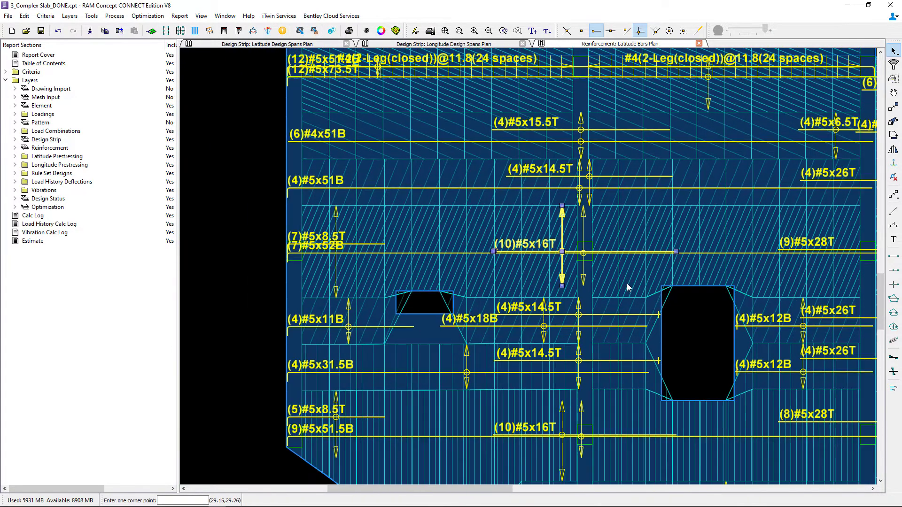
{"action": "scroll", "coordinate": [581, 275], "scroll_direction": "down", "scroll_amount": 1}
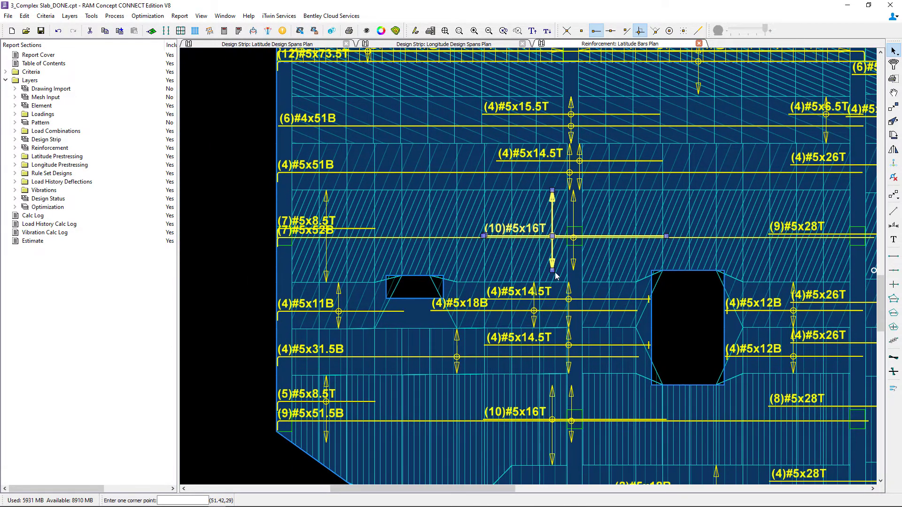
{"action": "left_click", "coordinate": [236, 280]}
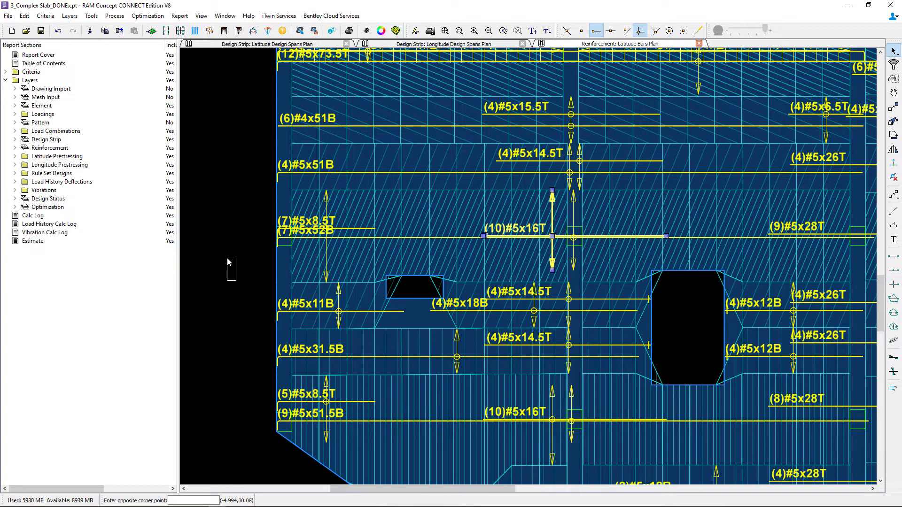
{"action": "left_click", "coordinate": [228, 261]}
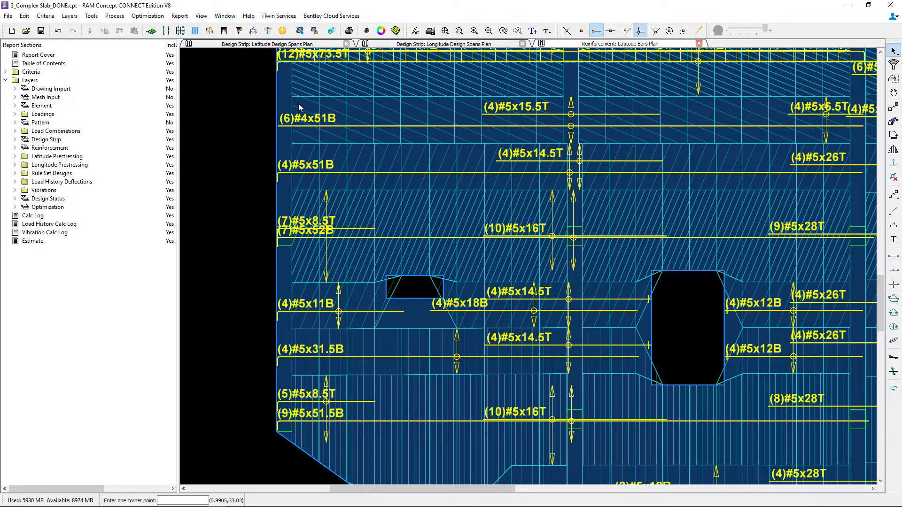
Return to the Latitude Design Spans Plan, zoomed in on the small opening
{"action": "left_click", "coordinate": [256, 44]}
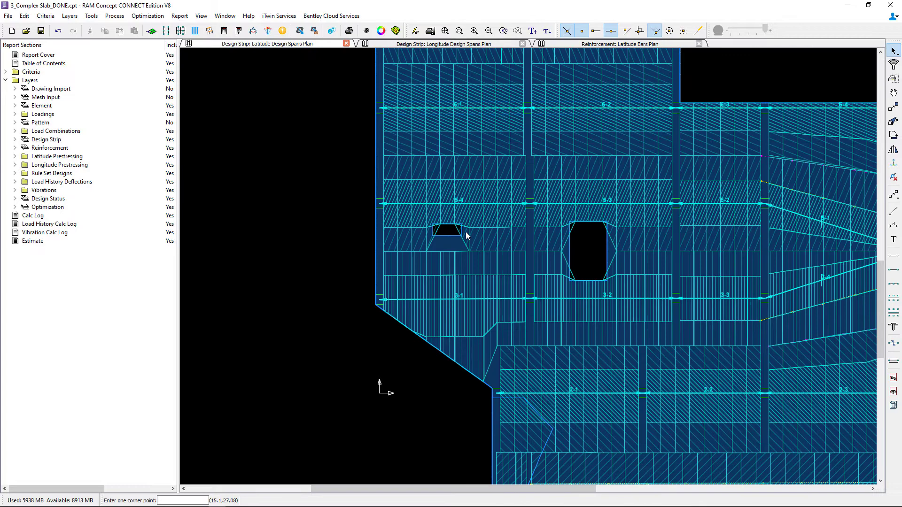
{"action": "scroll", "coordinate": [442, 244], "scroll_direction": "up", "scroll_amount": 5}
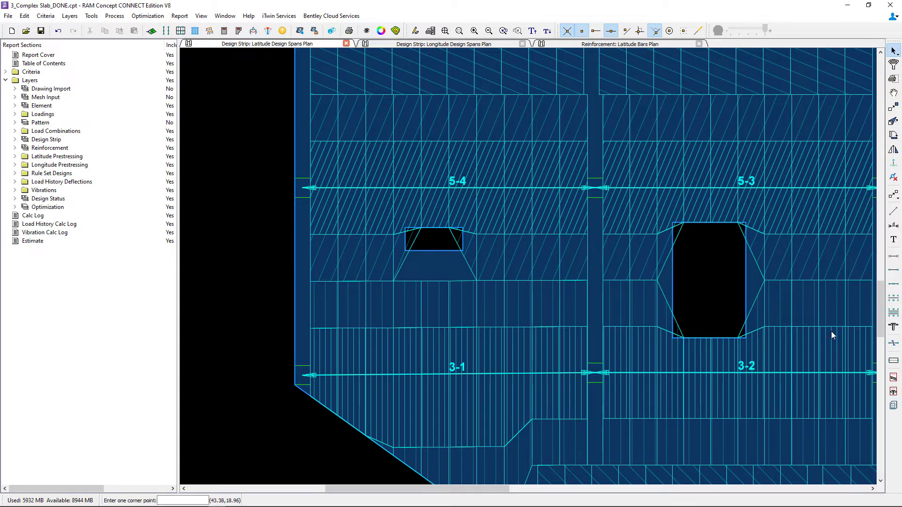
Review the General, Design Parameters, Reinforcement and Live Load Reduction section defaults, then accept them
{"action": "double_click", "coordinate": [895, 259]}
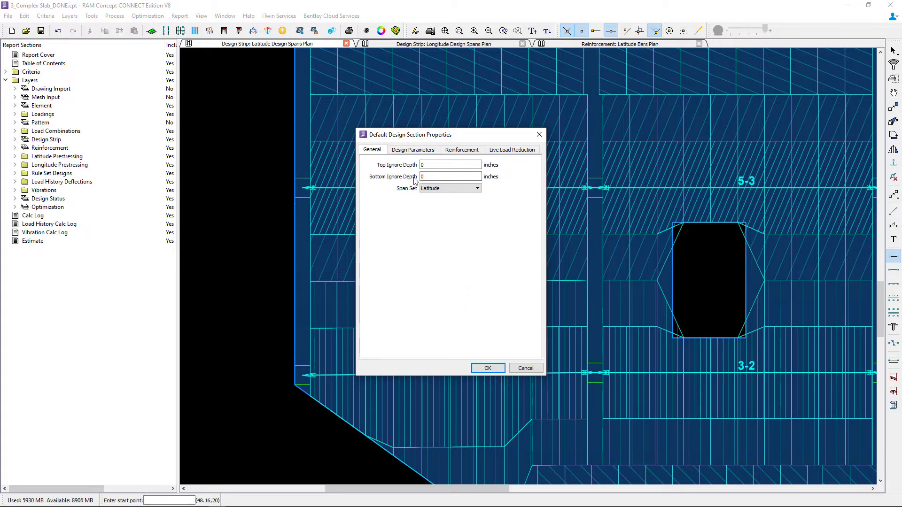
{"action": "left_click", "coordinate": [414, 151]}
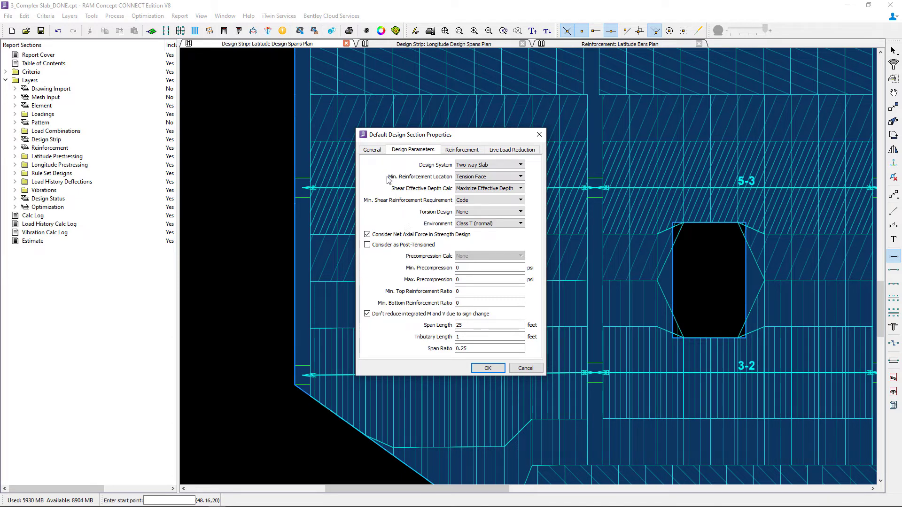
{"action": "left_click", "coordinate": [453, 151]}
{"action": "left_click", "coordinate": [511, 151]}
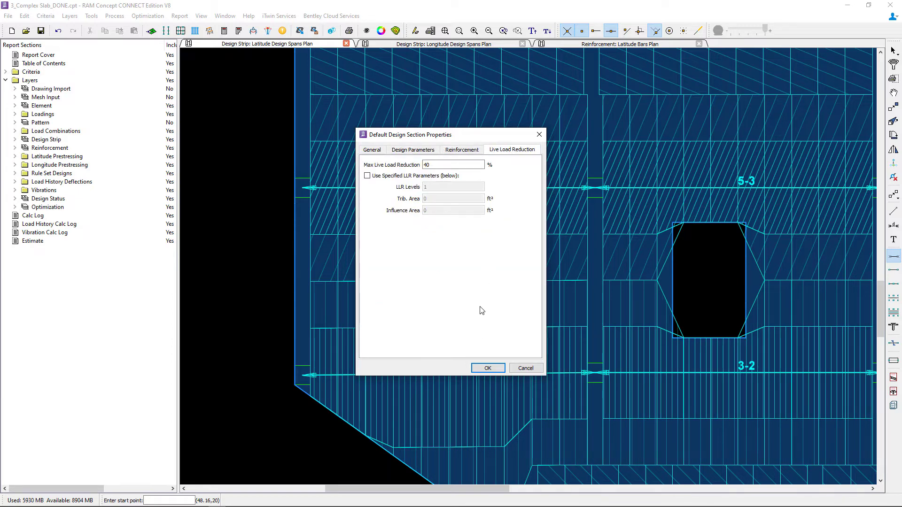
{"action": "left_click", "coordinate": [486, 368]}
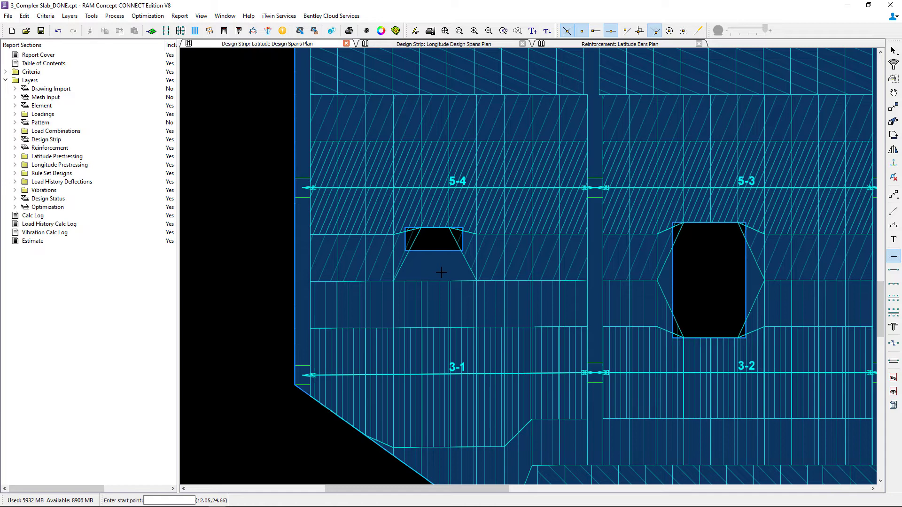
Draw three vertical design sections below the small opening at its left corner, right corner and midpoint
{"action": "left_click", "coordinate": [405, 251]}
{"action": "left_click", "coordinate": [405, 280]}
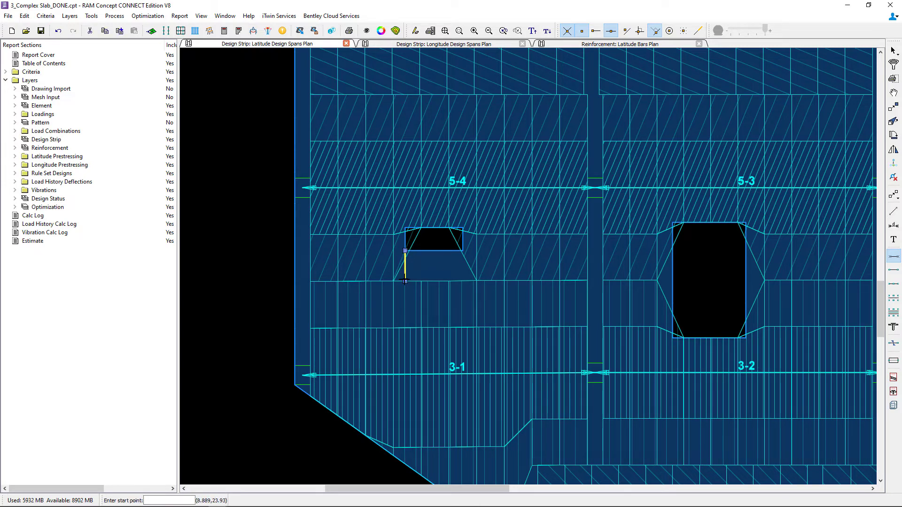
{"action": "left_click", "coordinate": [463, 251]}
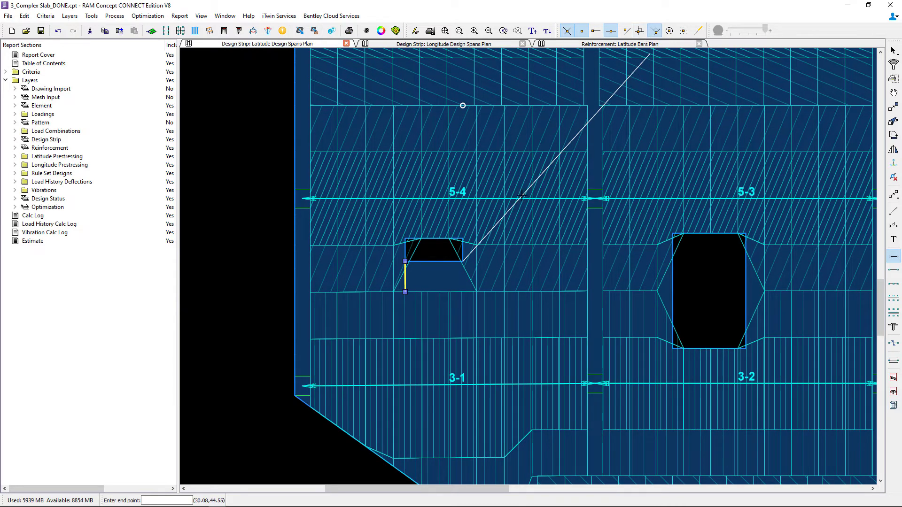
{"action": "left_click", "coordinate": [463, 291]}
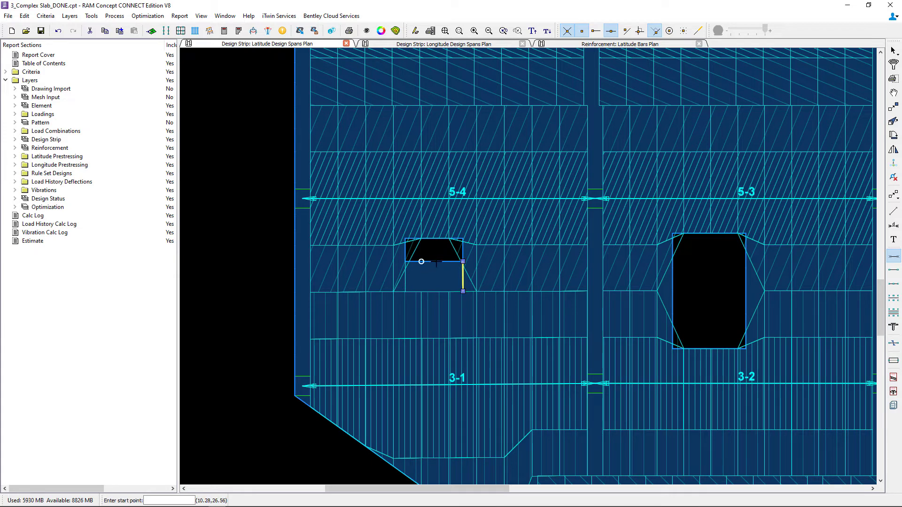
{"action": "left_click", "coordinate": [437, 262]}
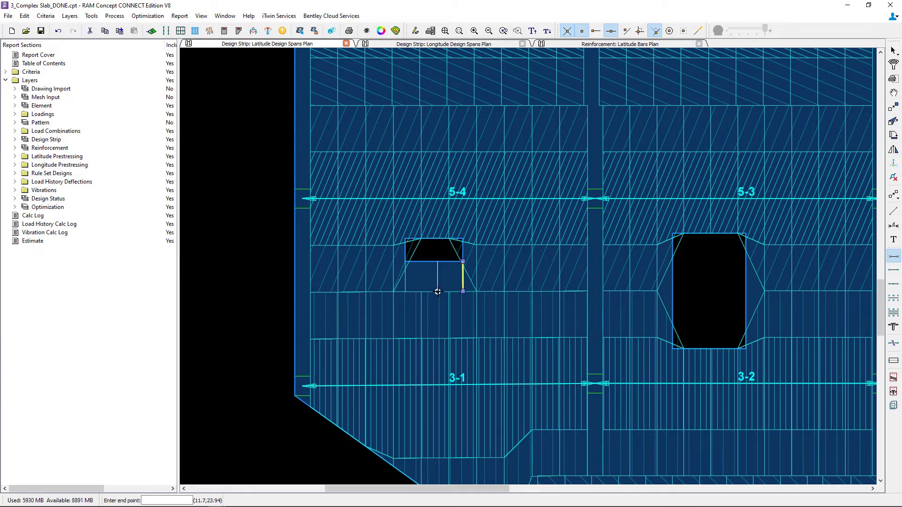
{"action": "left_click", "coordinate": [437, 292]}
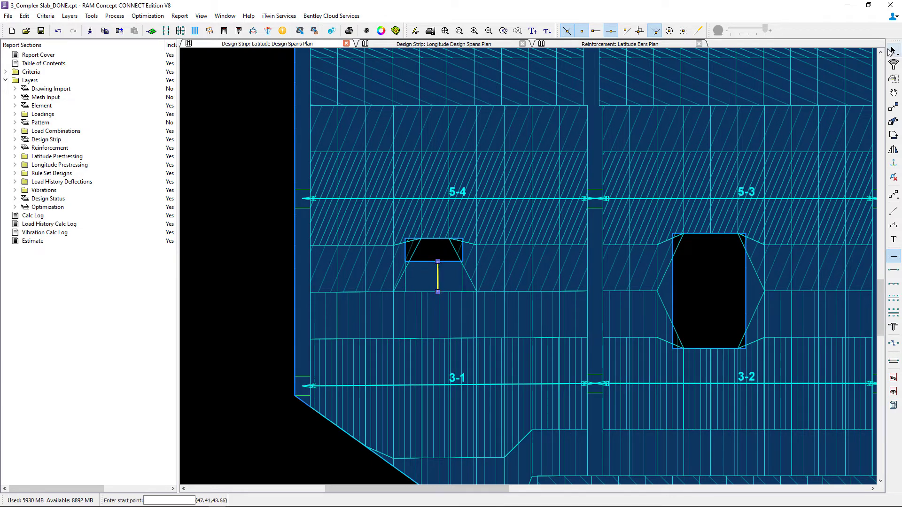
{"action": "left_click", "coordinate": [892, 50]}
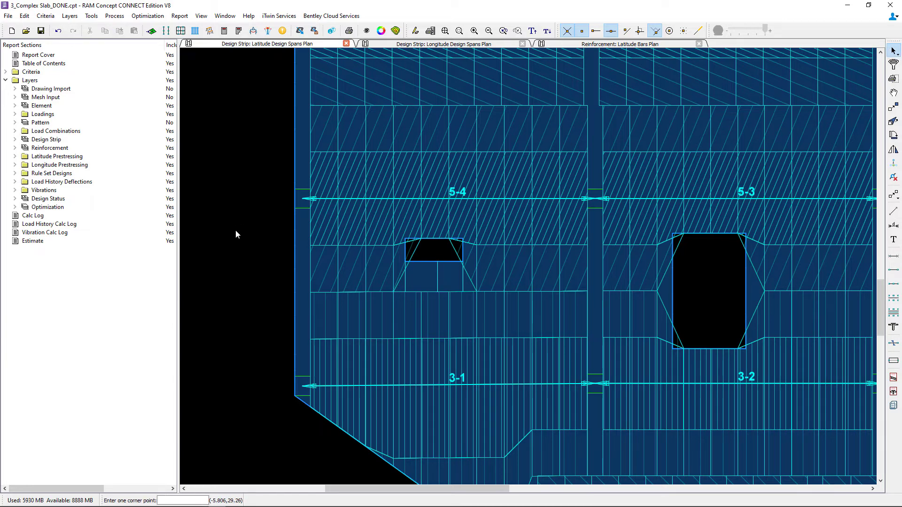
Zoom to extents and run Calc All, dismissing the analysis warnings and the Warnings panel
{"action": "left_click", "coordinate": [445, 31]}
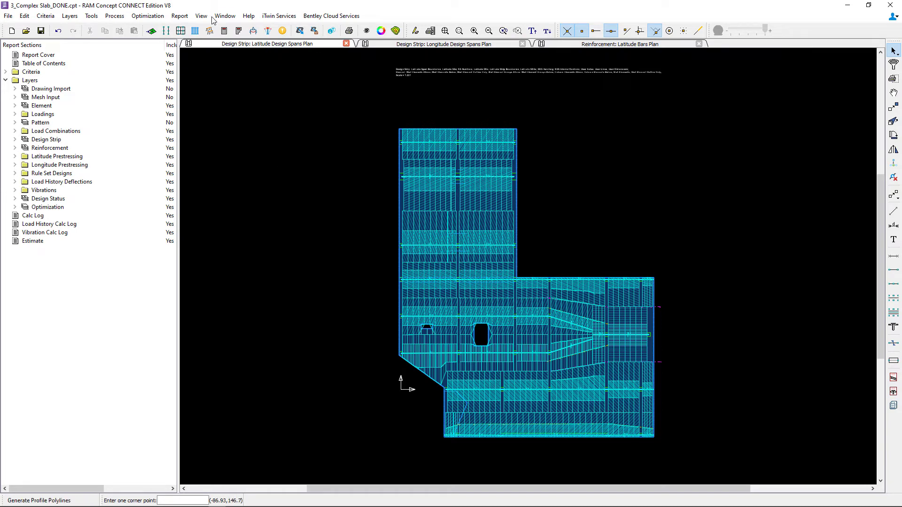
{"action": "left_click", "coordinate": [221, 32]}
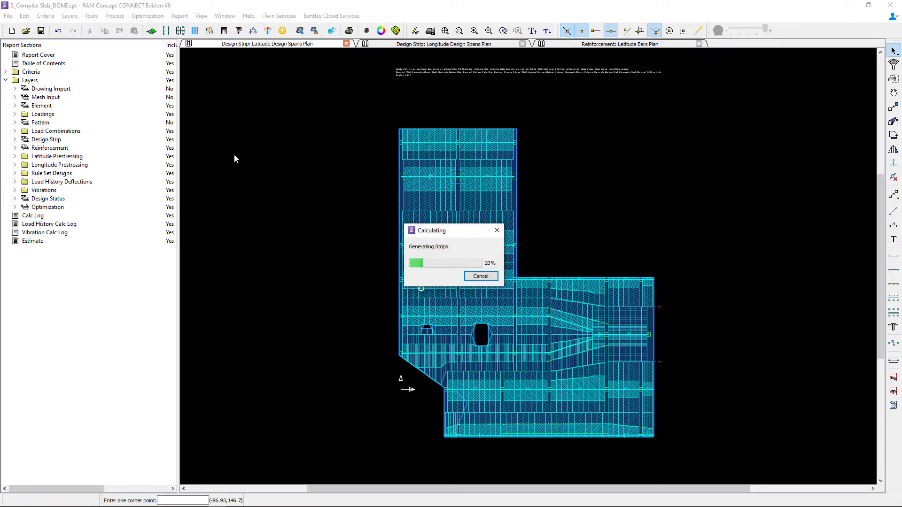
{"action": "key", "text": "Return"}
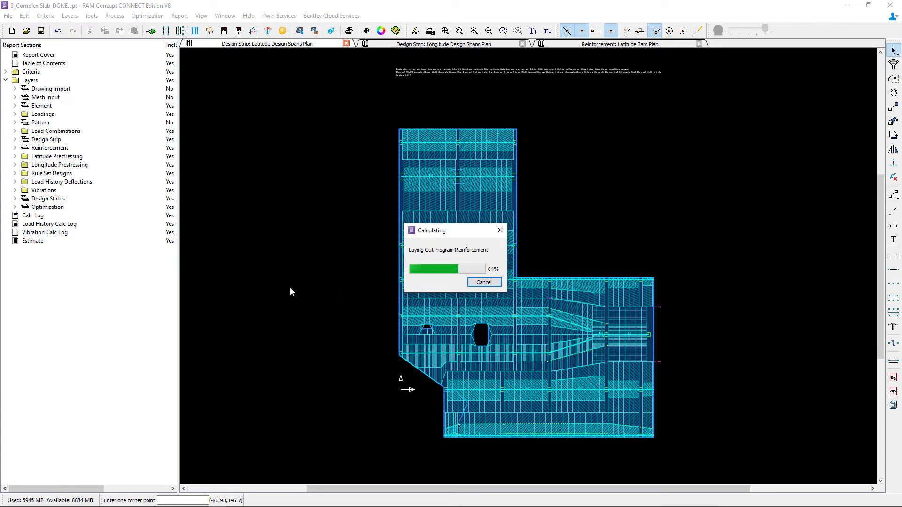
{"action": "key", "text": "Return"}
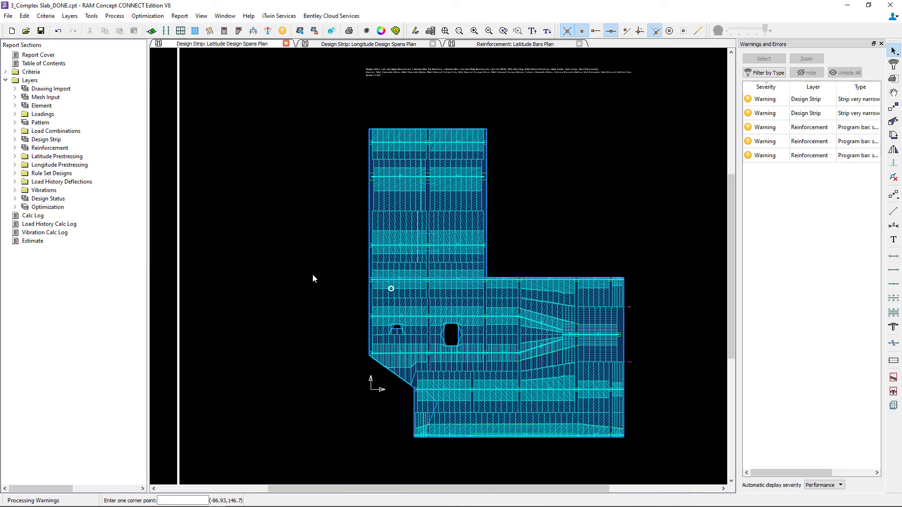
{"action": "left_click", "coordinate": [882, 45]}
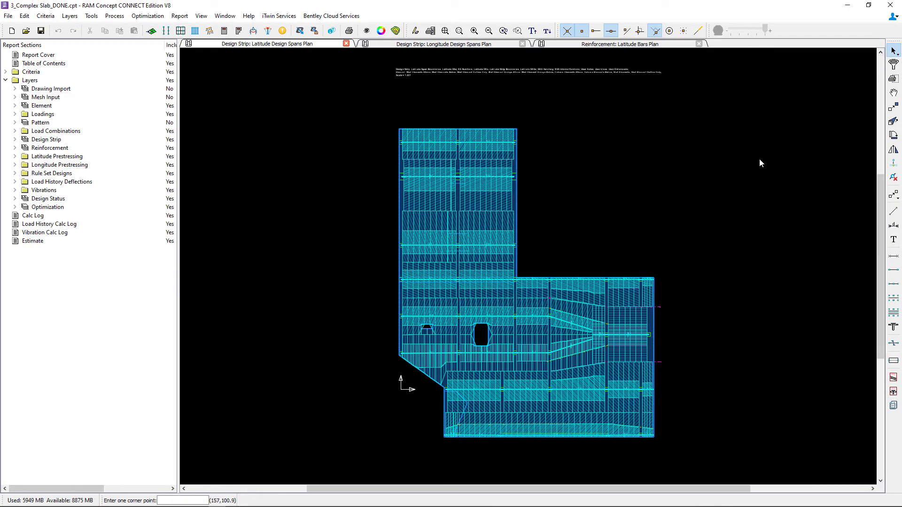
On the Latitude Bars Plan, inspect the program bar beside the small opening, then zoom to extents
{"action": "left_click", "coordinate": [589, 46]}
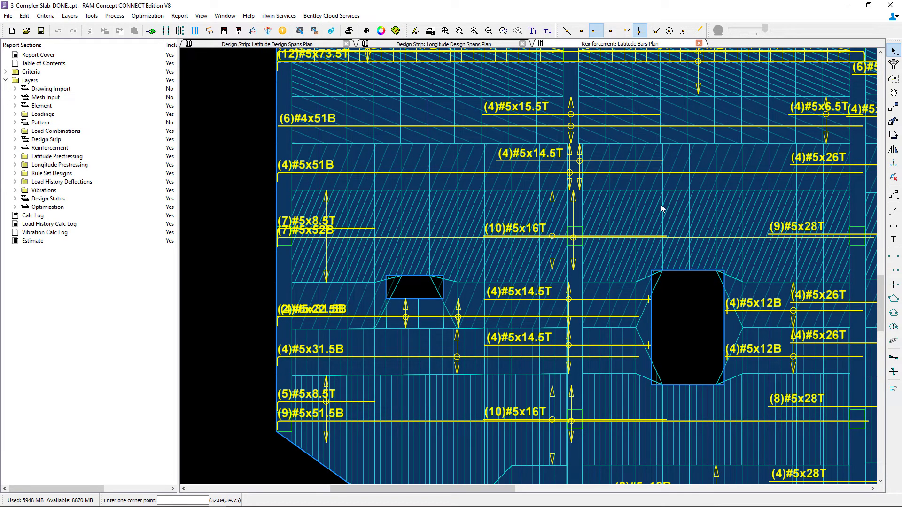
{"action": "left_click", "coordinate": [434, 324]}
{"action": "left_click", "coordinate": [427, 306]}
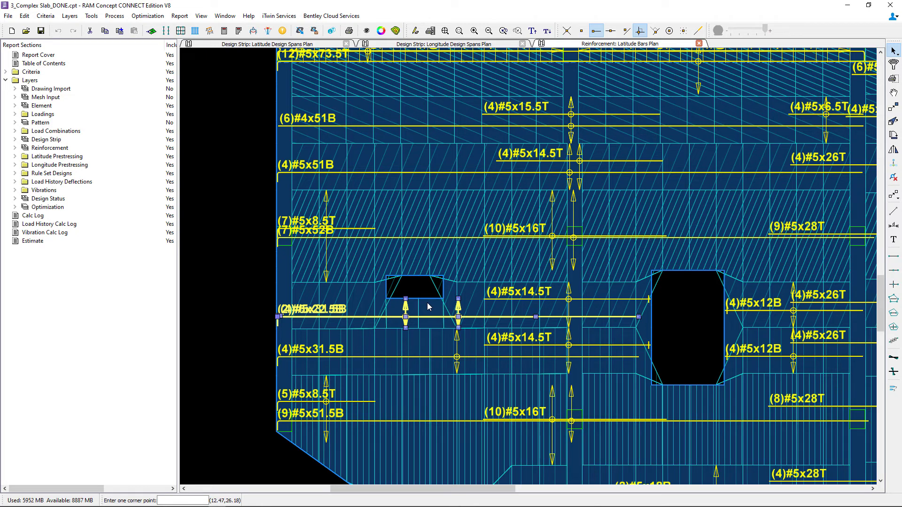
{"action": "left_click", "coordinate": [445, 31]}
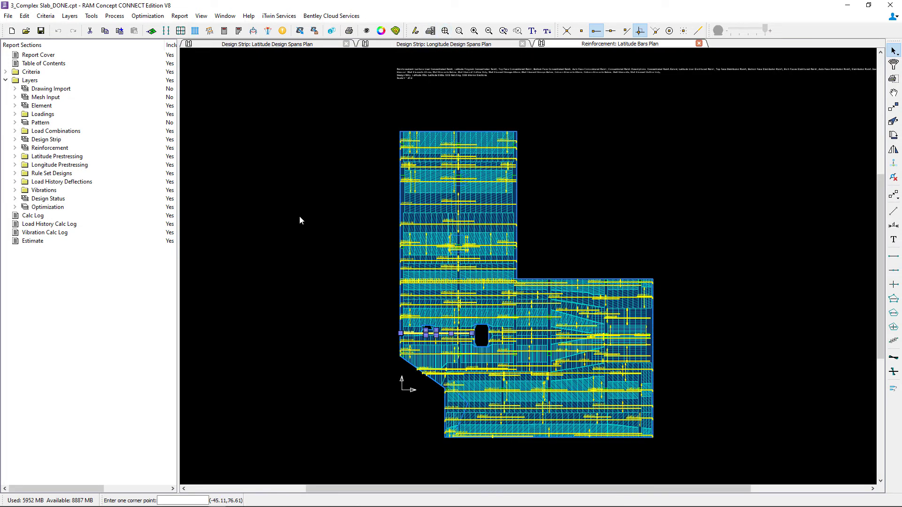